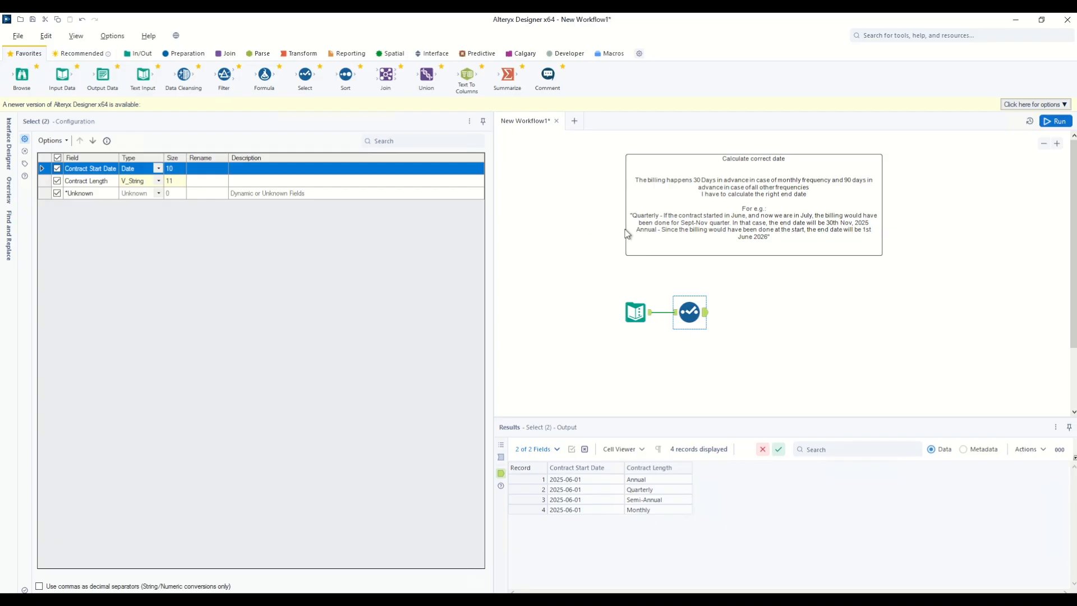
Connect a Formula tool after the Select tool and add an output column named Contract Length (Months)
drag(264, 77, 742, 312)
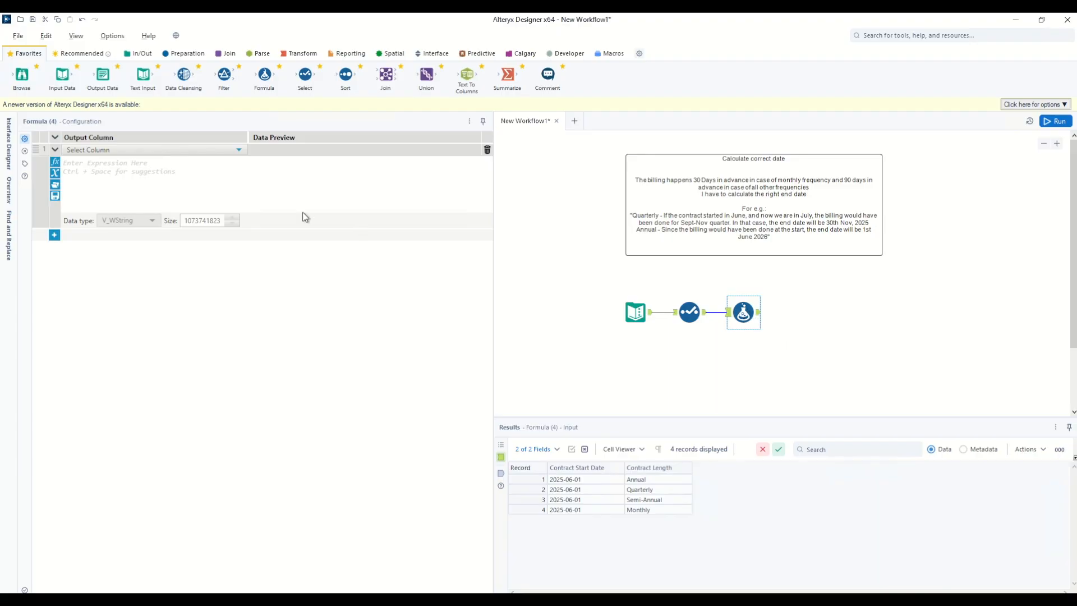
click(641, 480)
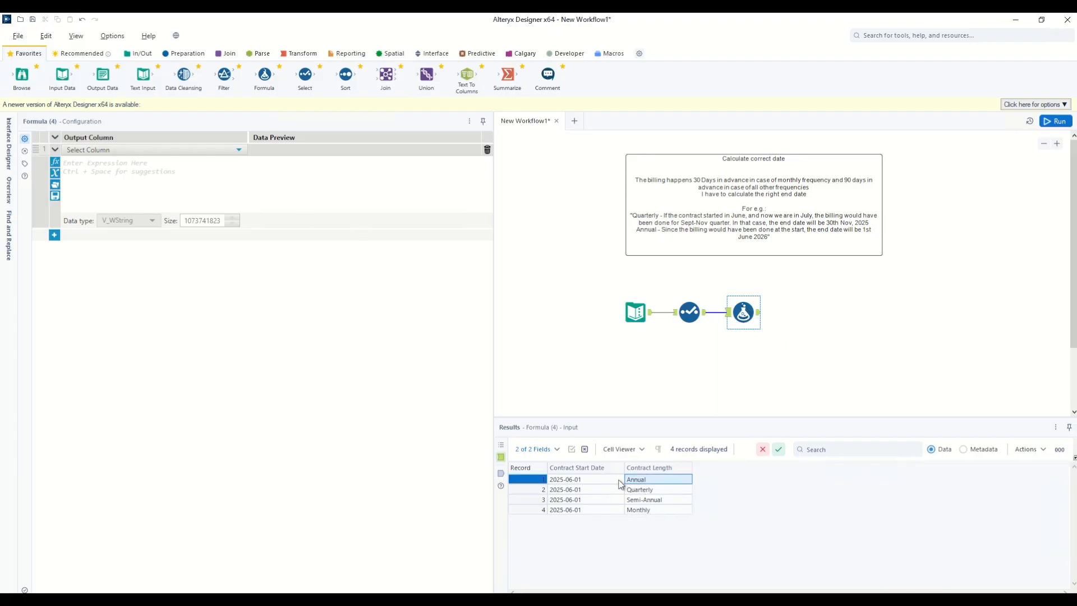
click(109, 150)
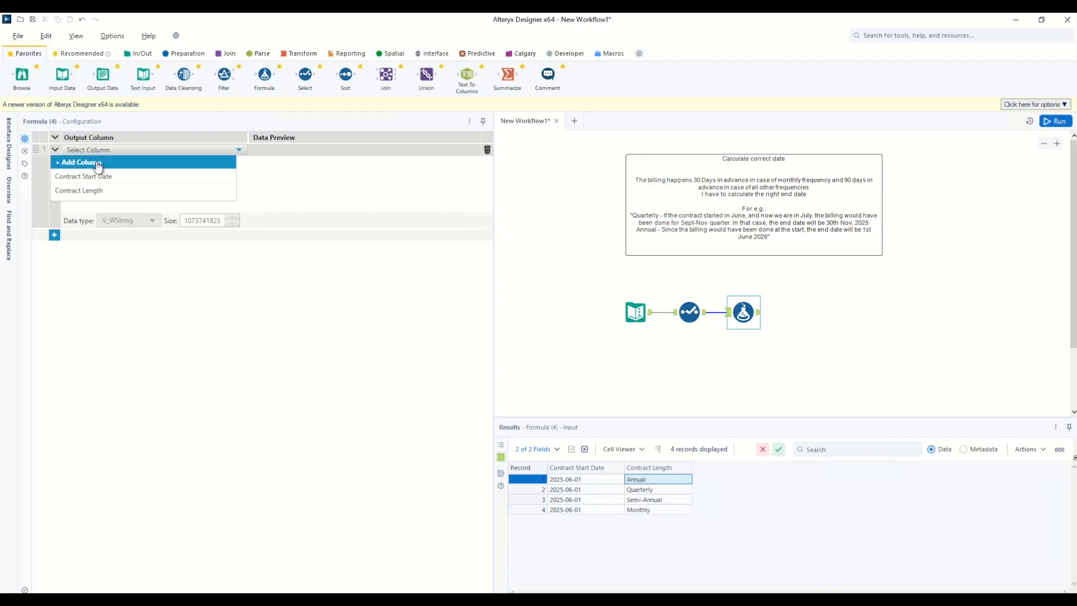
click(94, 162)
text(C)
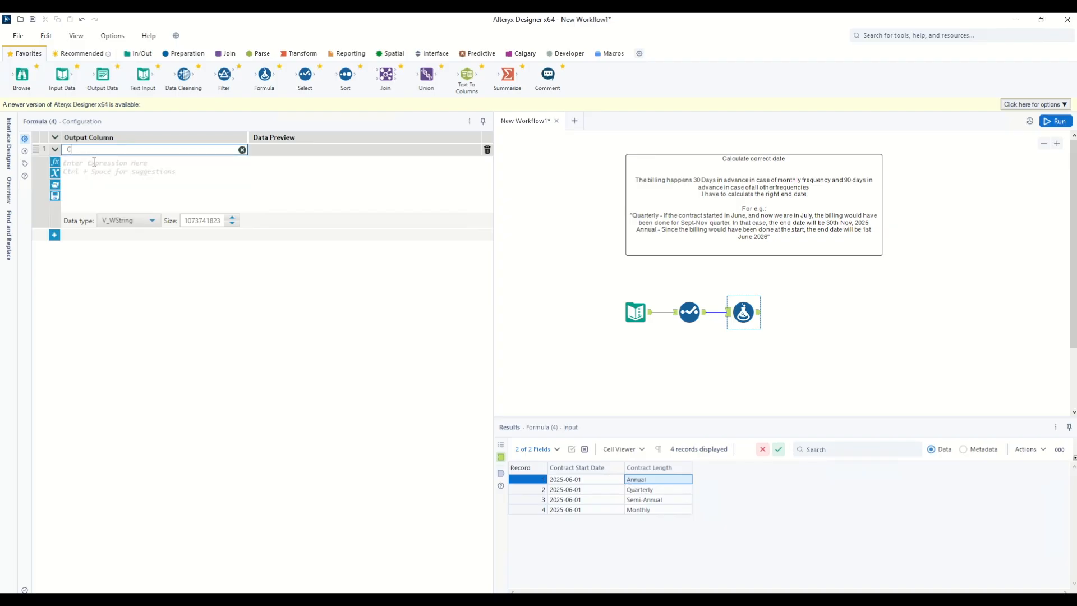
text(ponontract)
key(BackSpace)
key(BackSpace)
key(BackSpace)
text(ontract Length (Months)
Begin the column's expression with IF [Contract Length] = "Annual" THEN 12 ELSEIF, placing the condition on its own line below IF
click(96, 168)
text(IF)
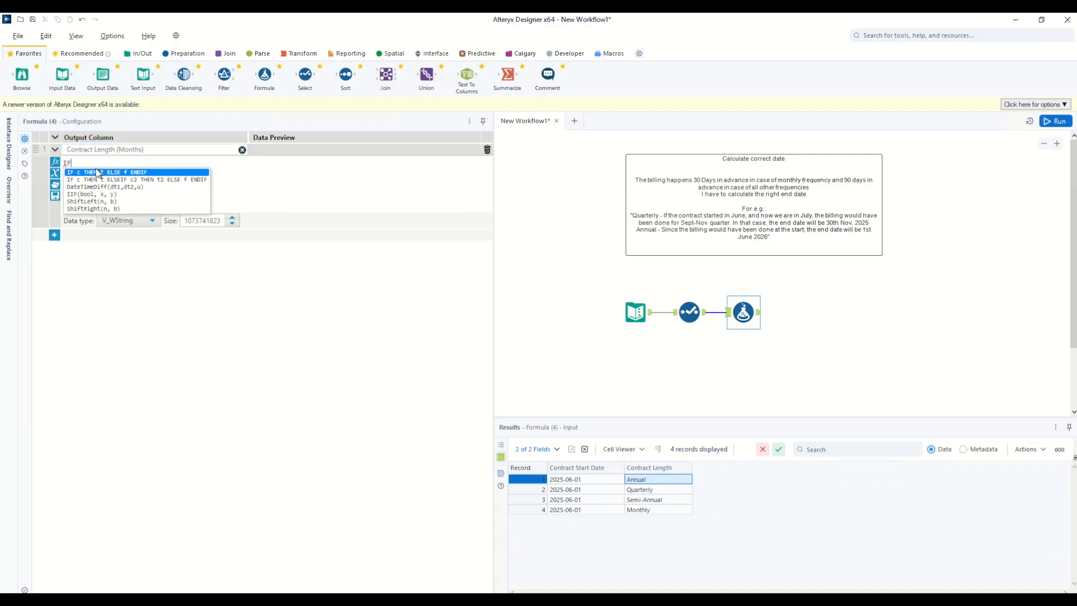
text( contr)
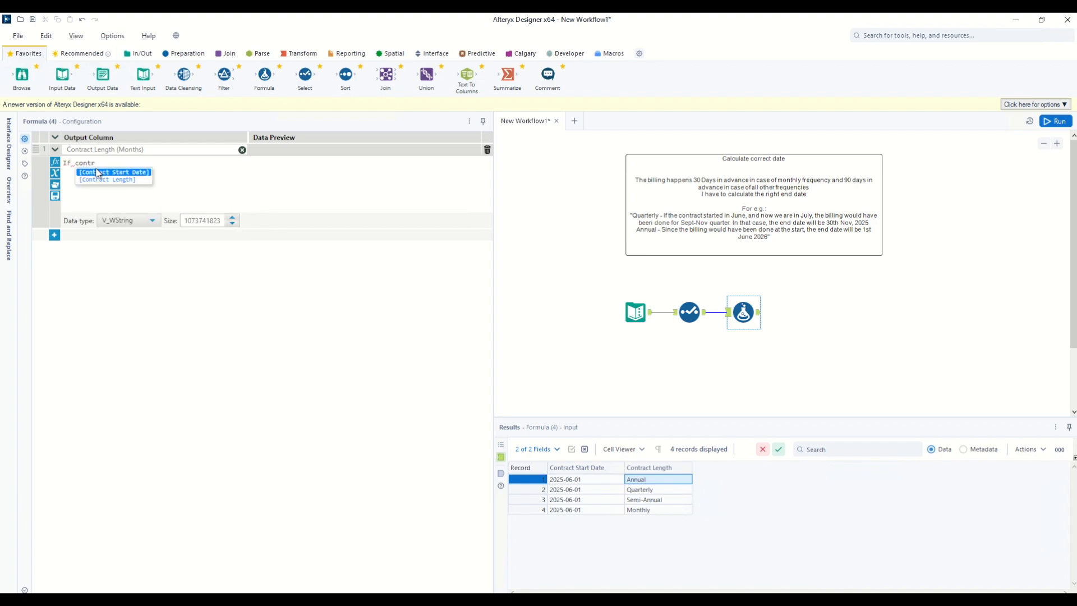
key(Down)
key(Return)
text(= "Annual" THEN)
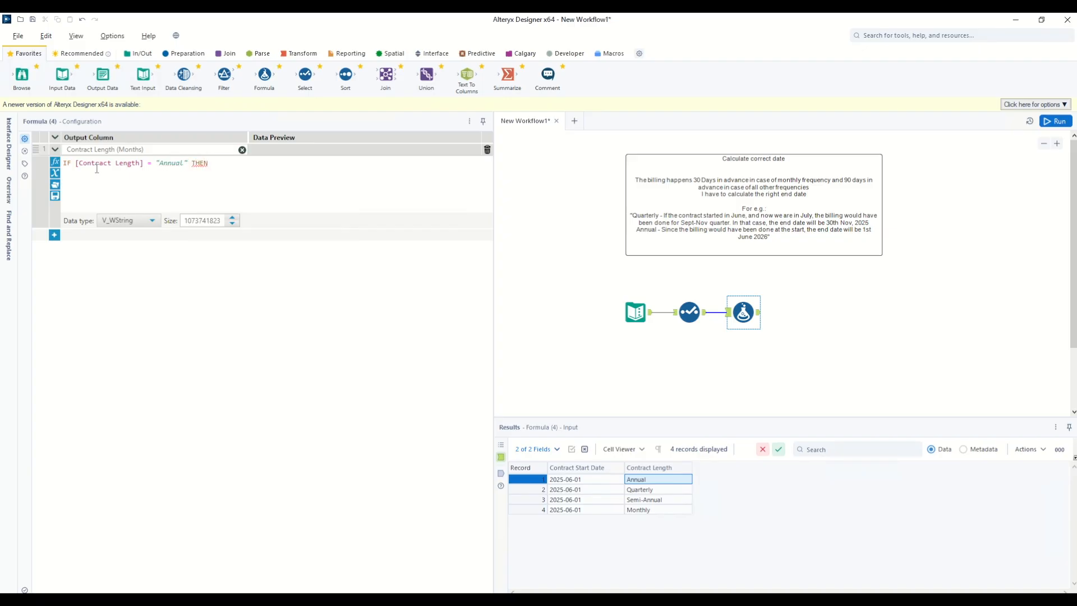
text( 12 ELSEI)
key(BackSpace)
key(Return)
Duplicate the Annual condition line and change the copy to "Quarterly" THEN 3
key(shift+Down)
key(ctrl+c)
key(Down)
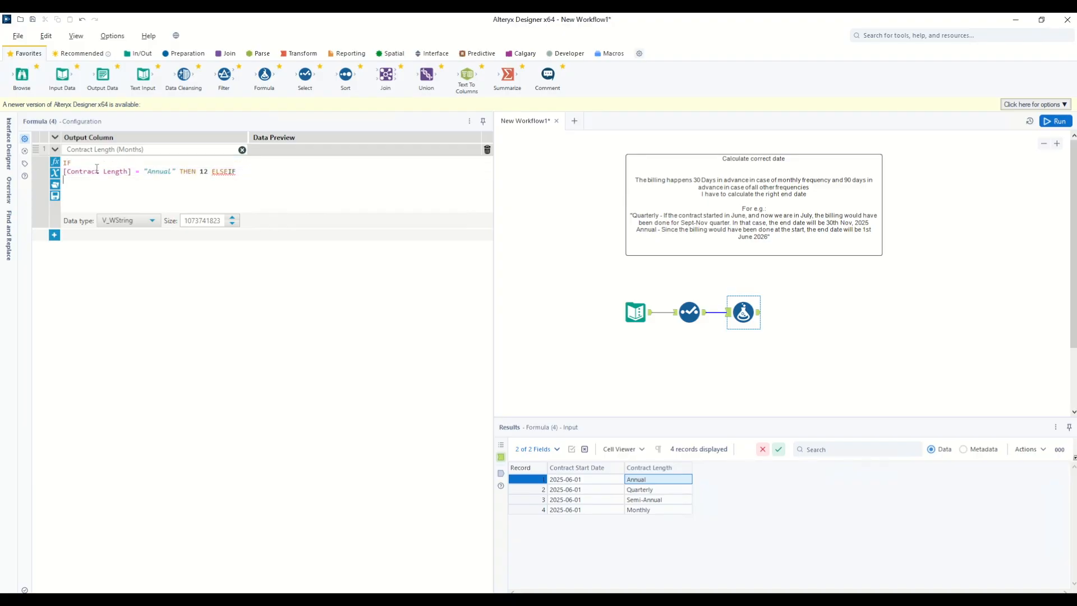
key(ctrl+v)
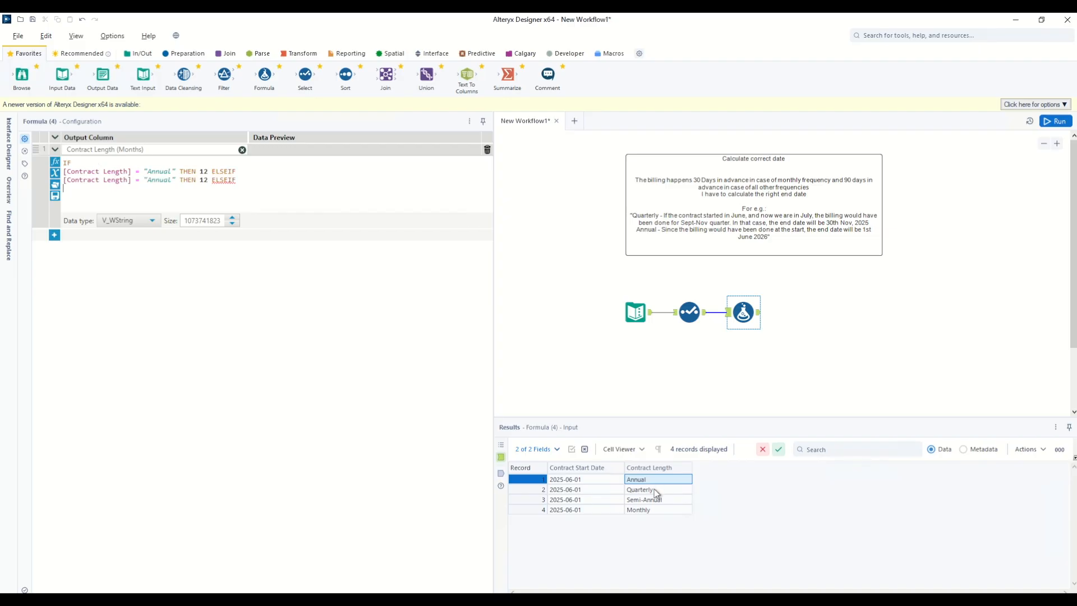
click(639, 488)
double_click(158, 180)
text(Quarterly)
double_click(216, 180)
text(3)
Duplicate the Quarterly condition line twice beneath itself in the expression
drag(224, 192, 32, 193)
key(shift+Down)
key(ctrl+c)
key(ctrl+v)
key(ctrl+v)
key(ctrl+v)
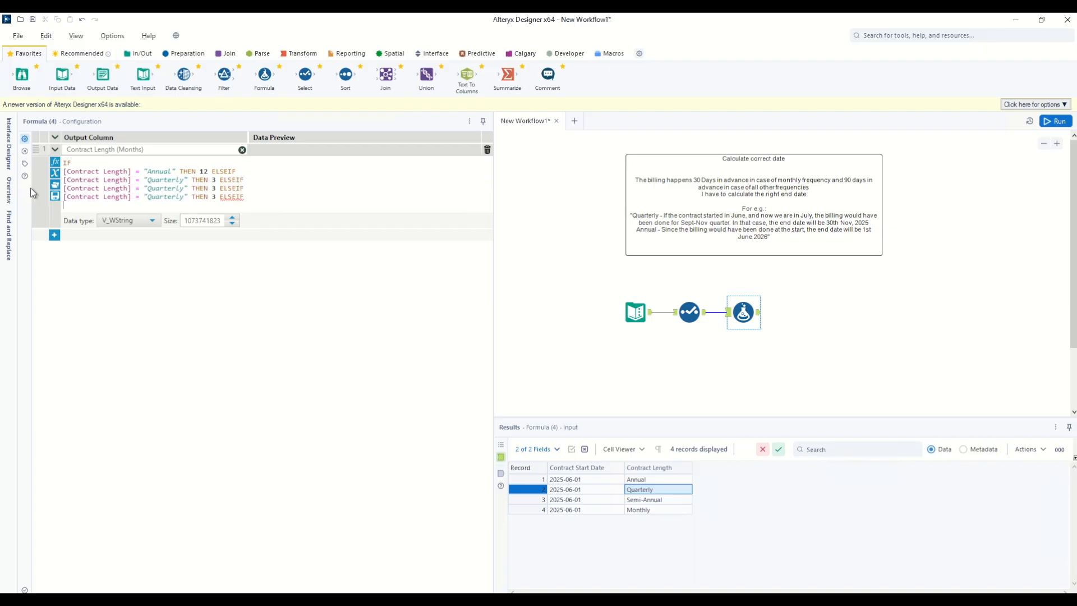
Change the first duplicated Quarterly line to "Semi-Annual" THEN 6
click(654, 501)
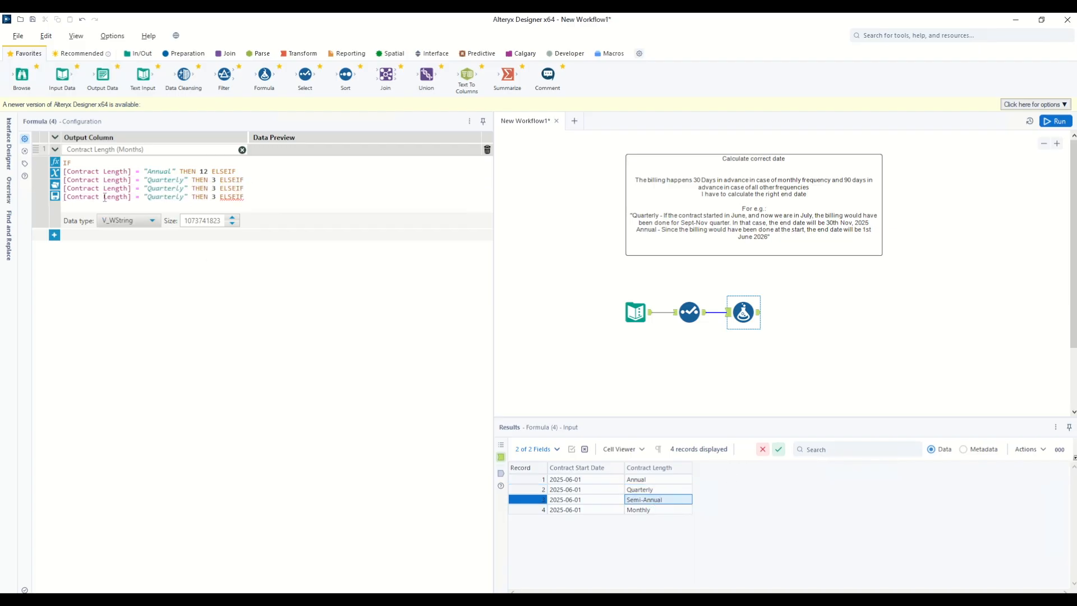
double_click(165, 188)
key(ctrl+v)
click(221, 189)
key(Delete)
text(6)
Change the last condition line to "Monthly" THEN 1 and close the expression with ELSE Null() ENDIF
click(630, 510)
double_click(159, 198)
key(ctrl+v)
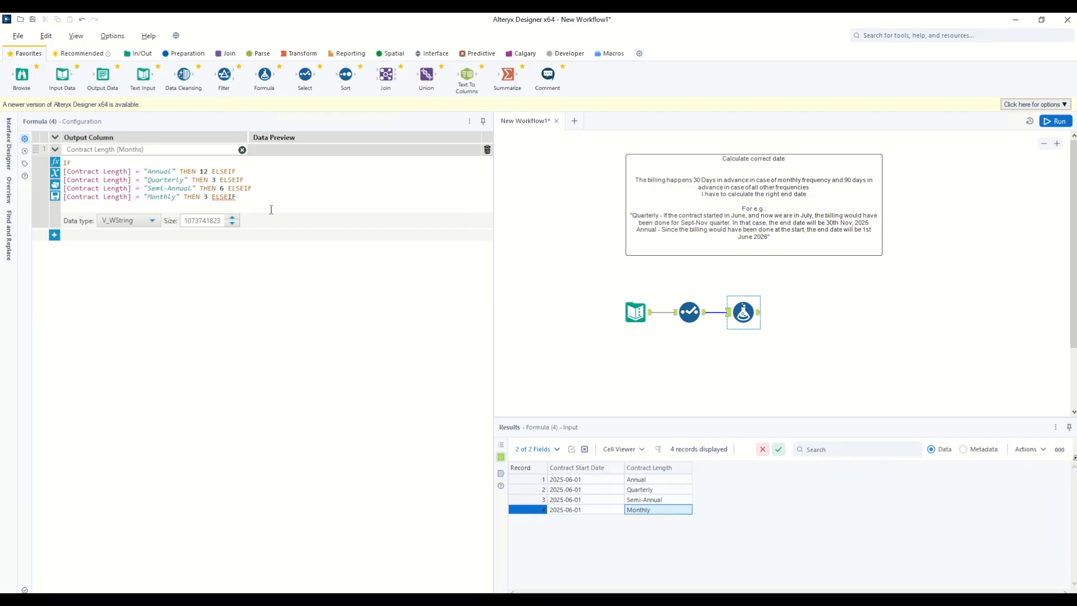
key(Delete)
key(Delete)
text(Null)
key(Return)
text(ENDIF)
Run the workflow, and set the data type of Contract Length (Months) to Int32
click(1048, 121)
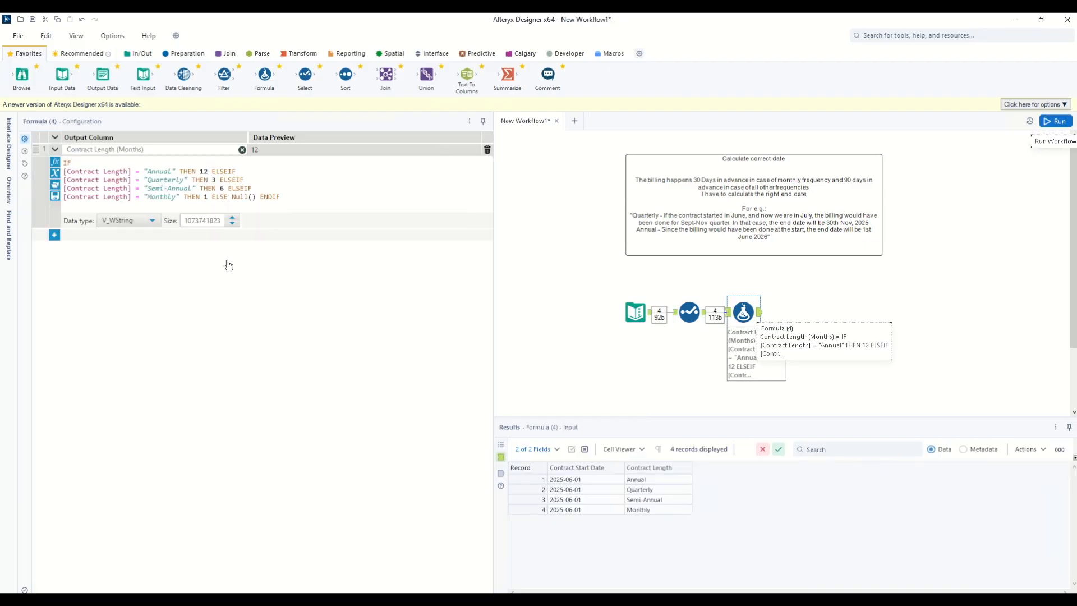
click(135, 221)
click(157, 232)
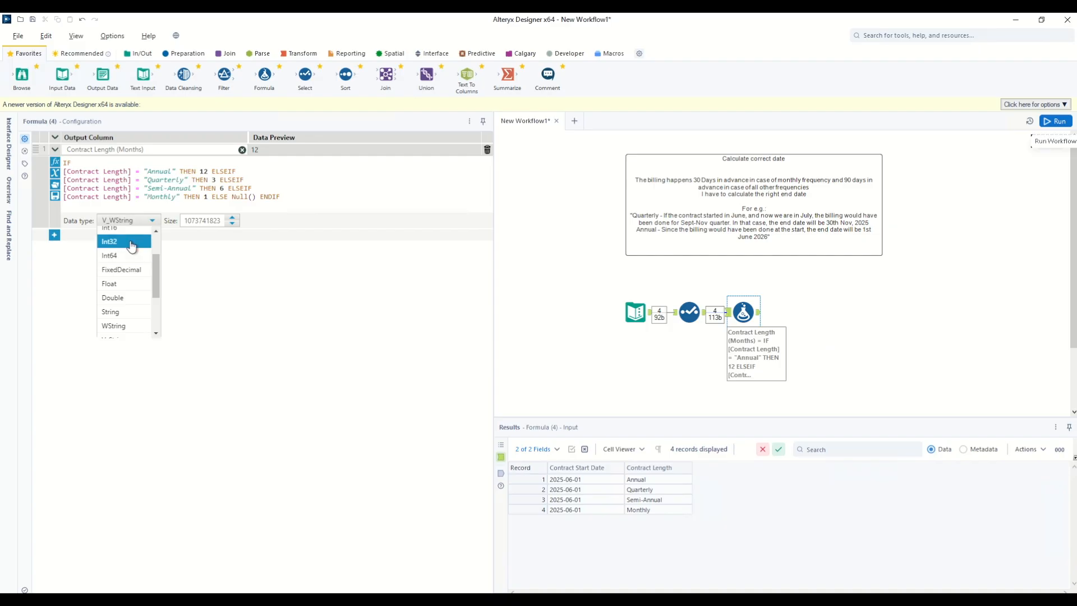
click(132, 241)
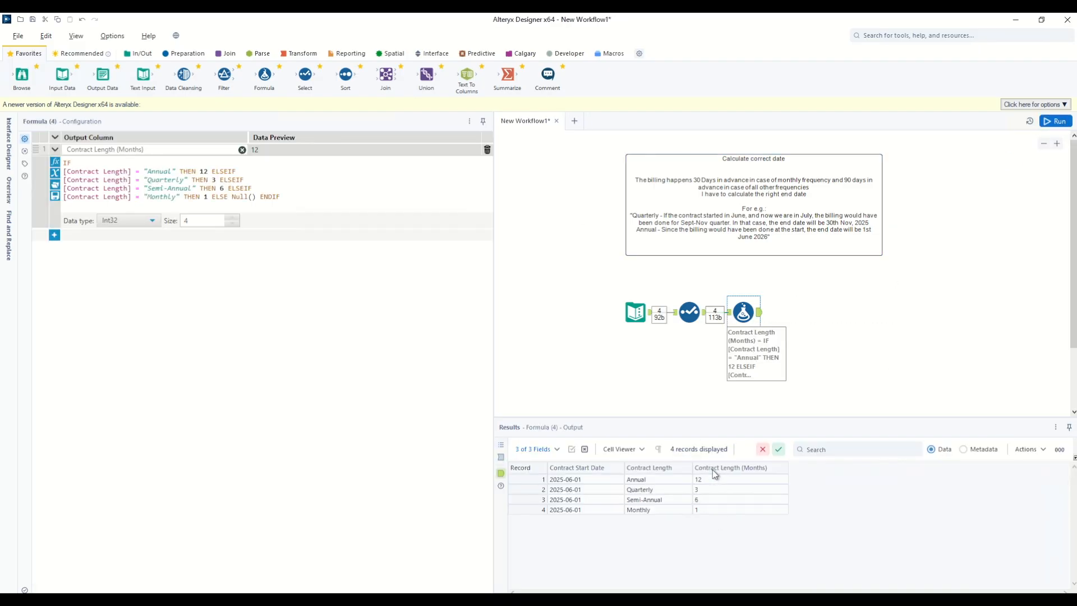
drag(713, 479, 718, 510)
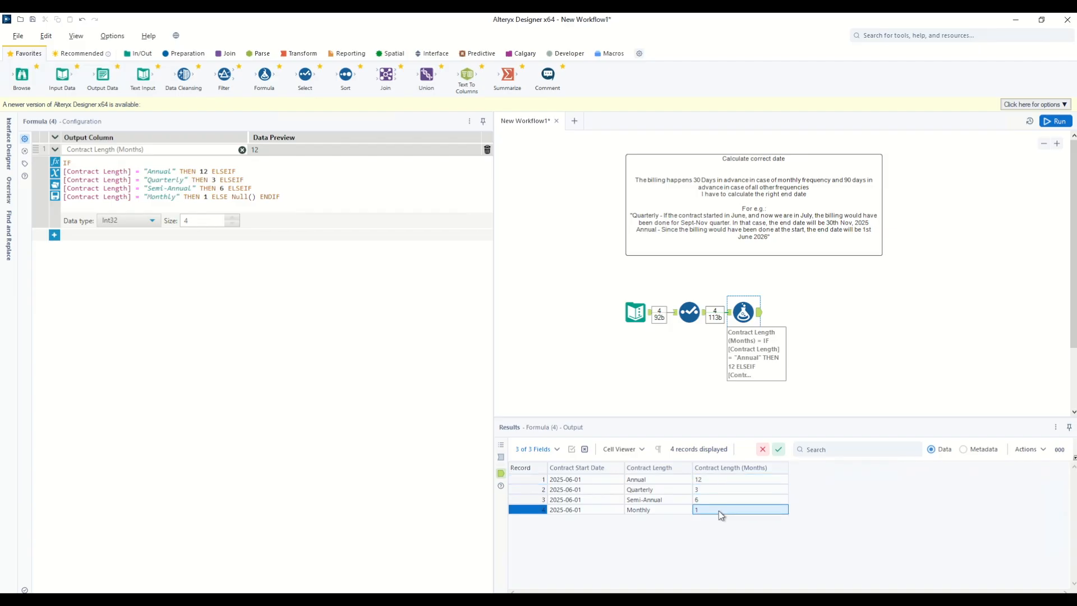
Add a second output column named Contract End Date to the Formula tool
click(54, 236)
click(78, 236)
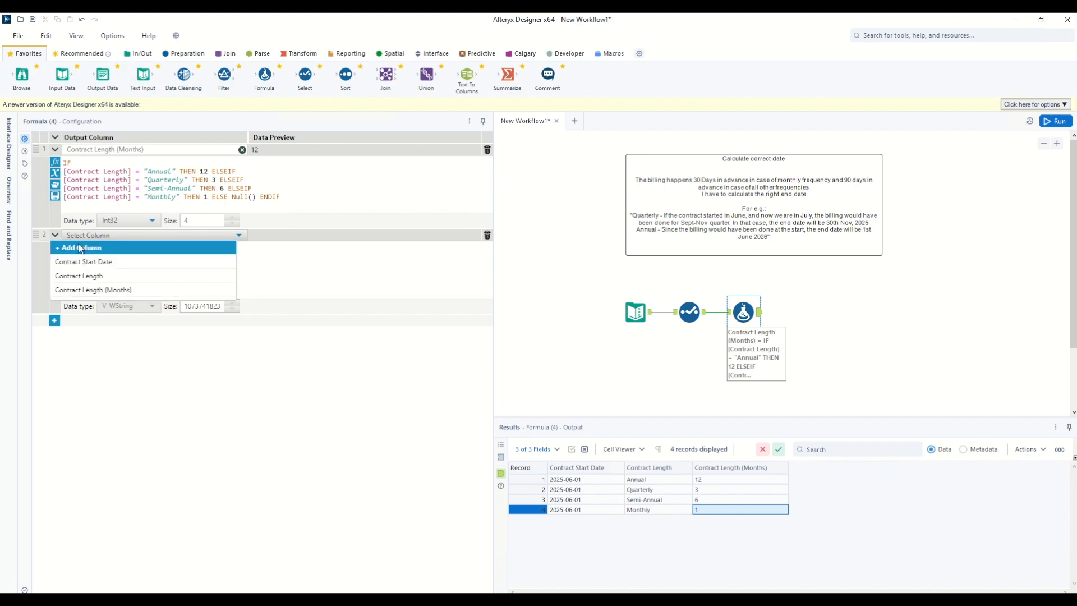
click(80, 248)
text(Contract End Date)
click(100, 255)
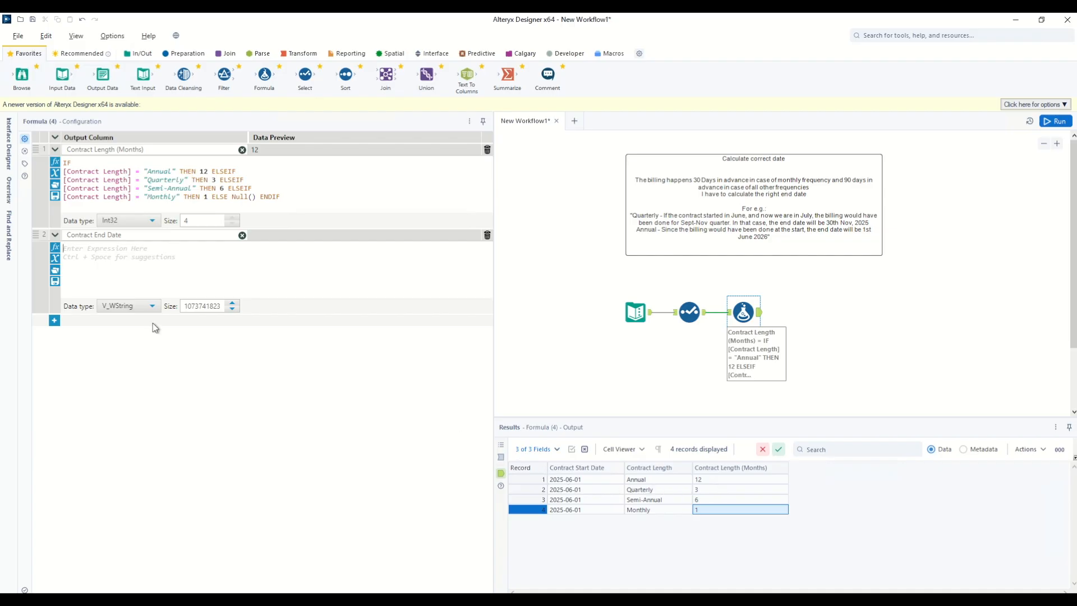
Enter the Contract End Date expression DateTimeAdd([Contract Start Date],[Contract Length (Months)],"months")
text(add)
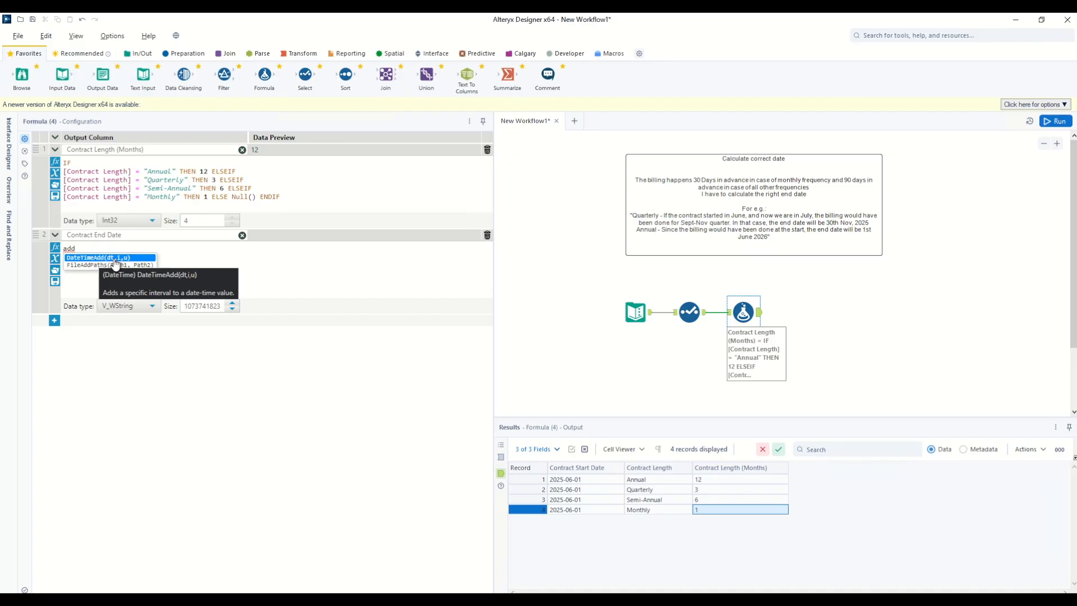
click(115, 258)
text(start,i,u))
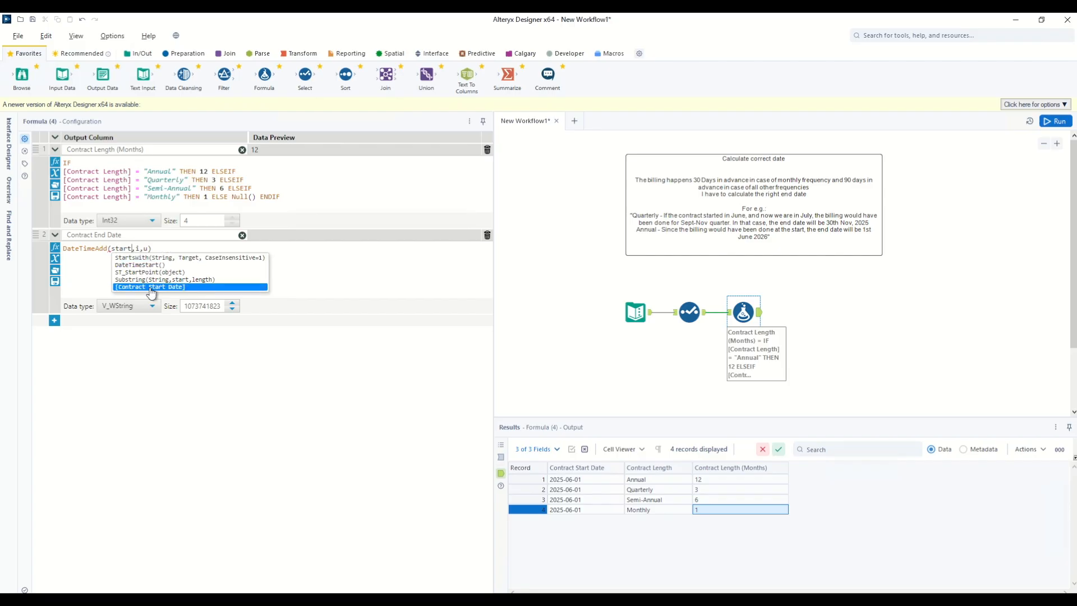
click(150, 287)
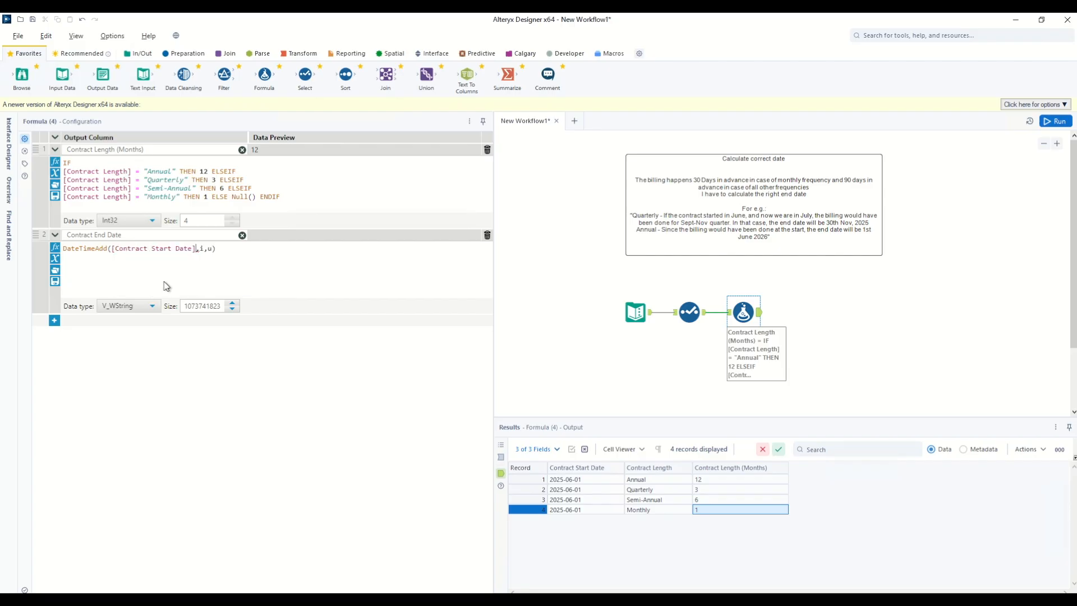
key(Delete)
text(month)
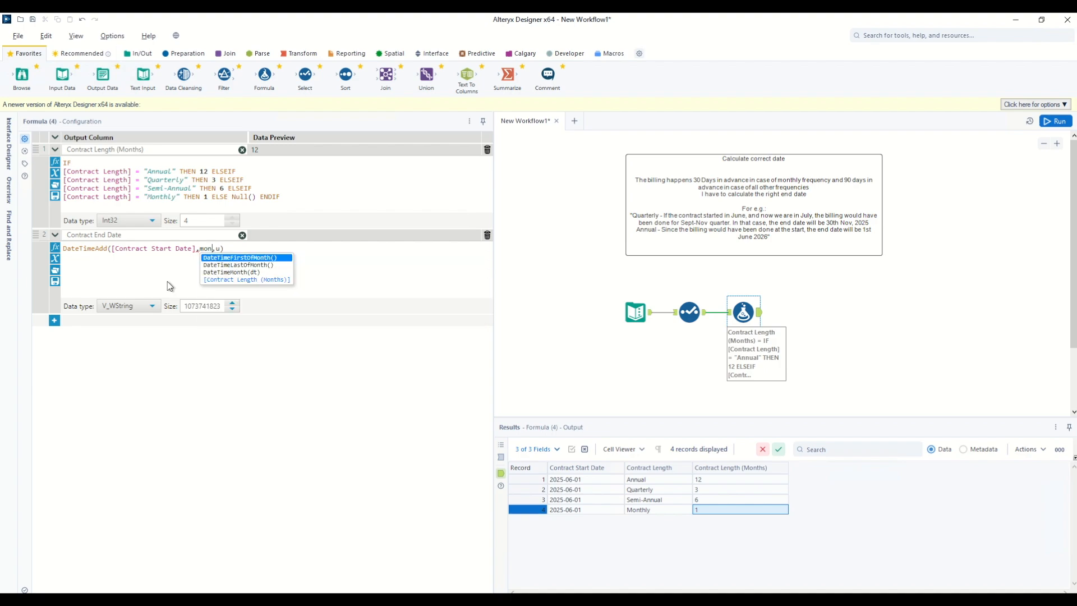
click(216, 281)
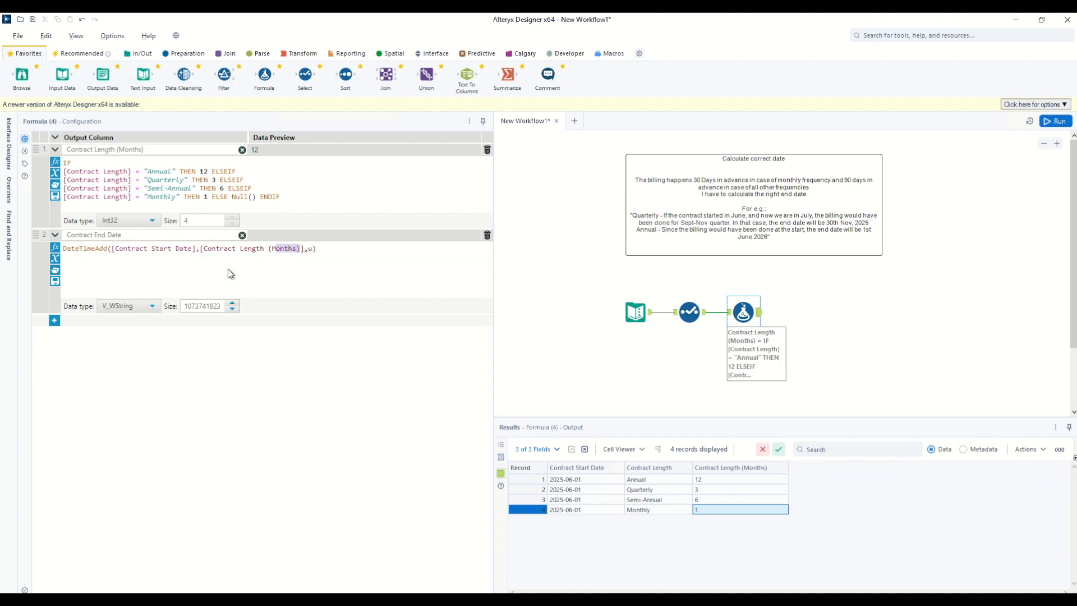
key(BackSpace)
text("months")
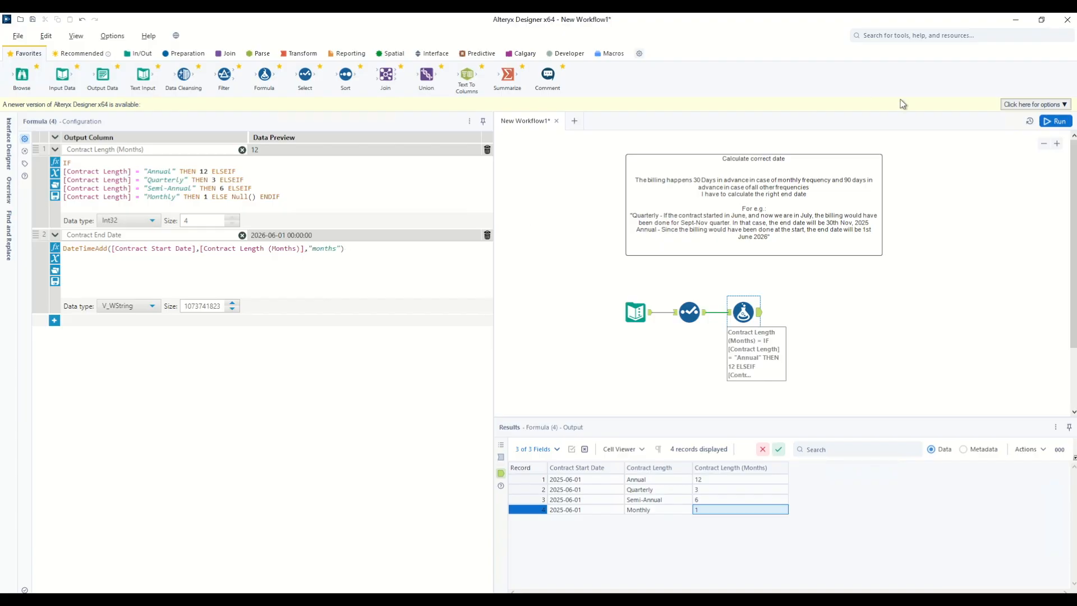
Run the workflow and check the Contract End Date of each record against its start date and length
click(1048, 122)
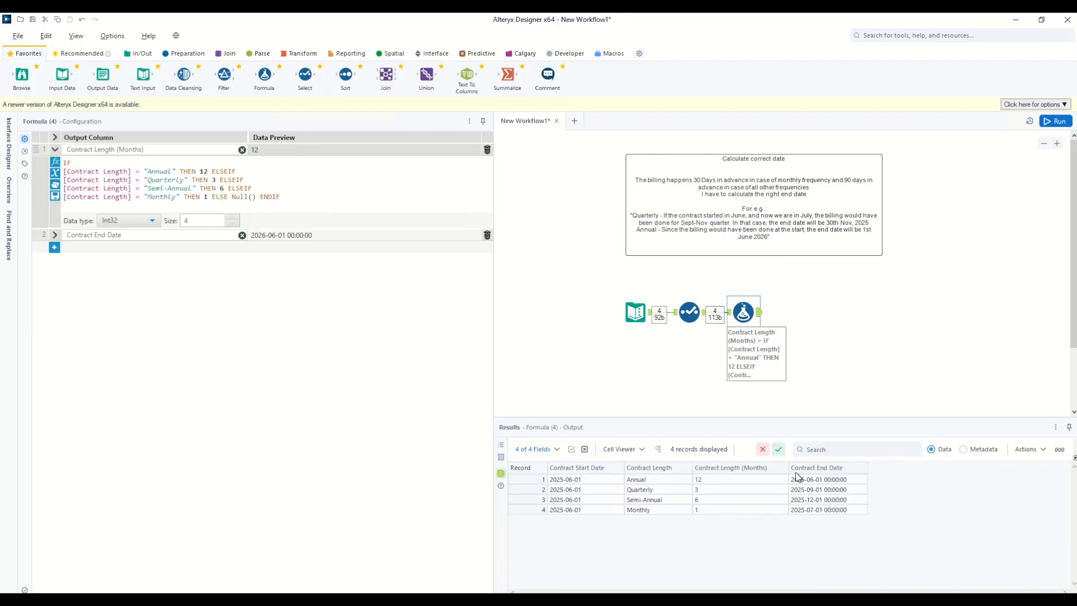
click(566, 481)
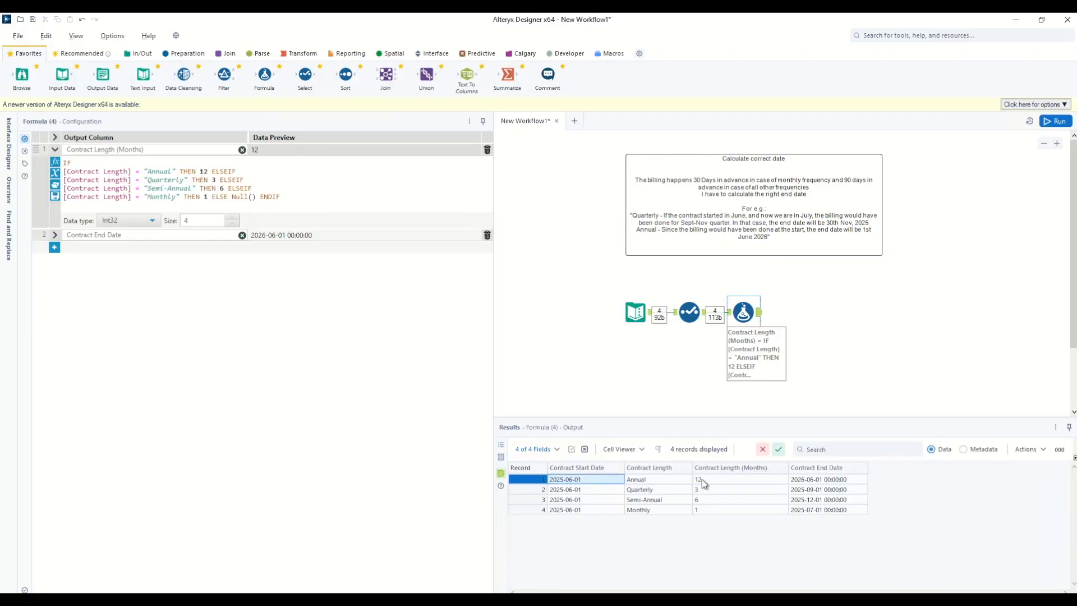
click(813, 482)
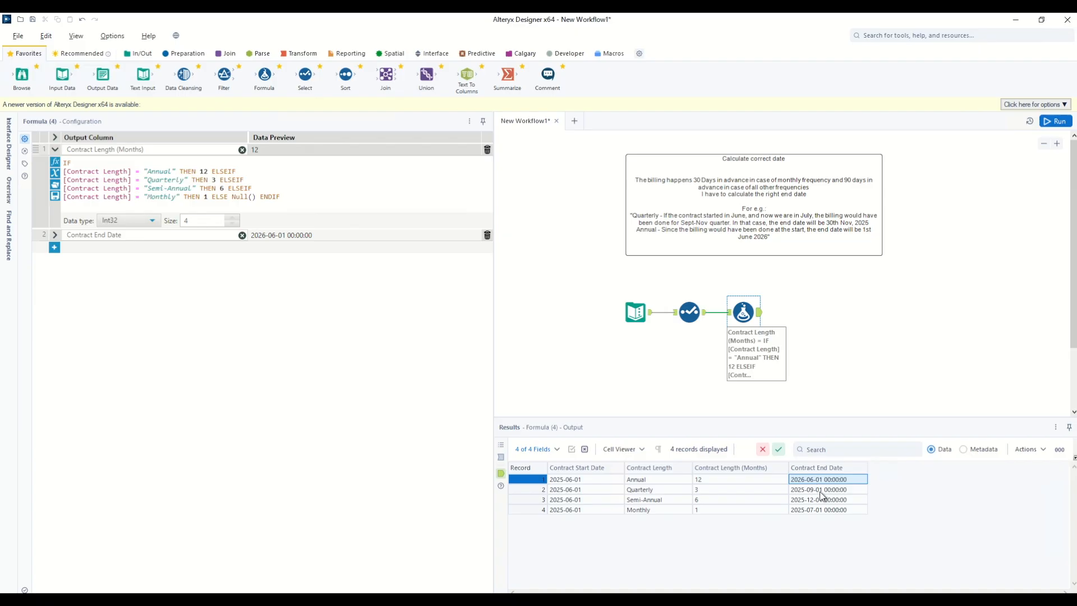
click(818, 492)
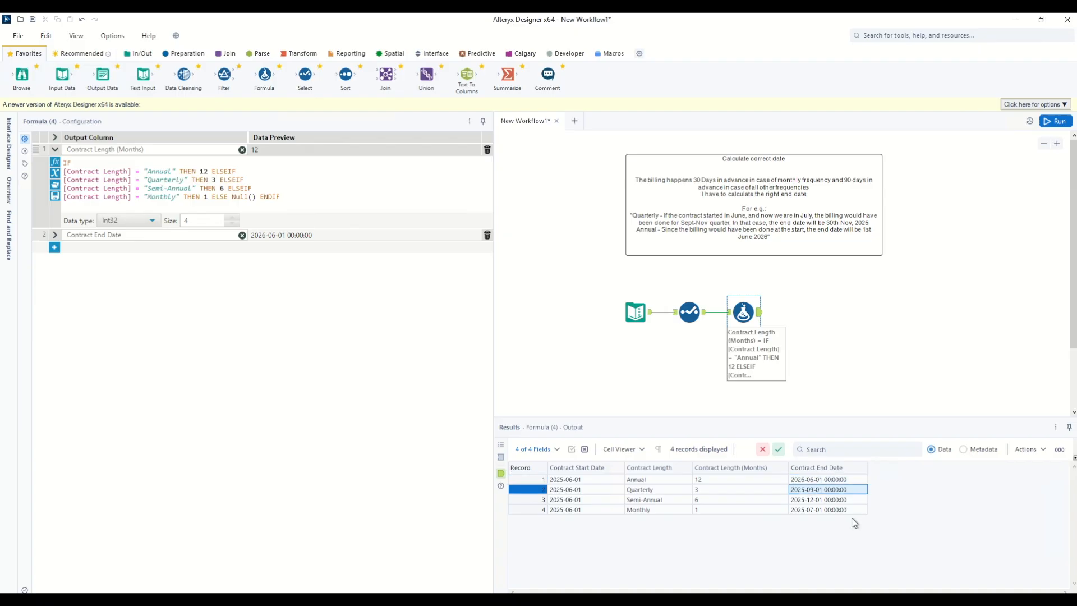
click(818, 501)
click(825, 511)
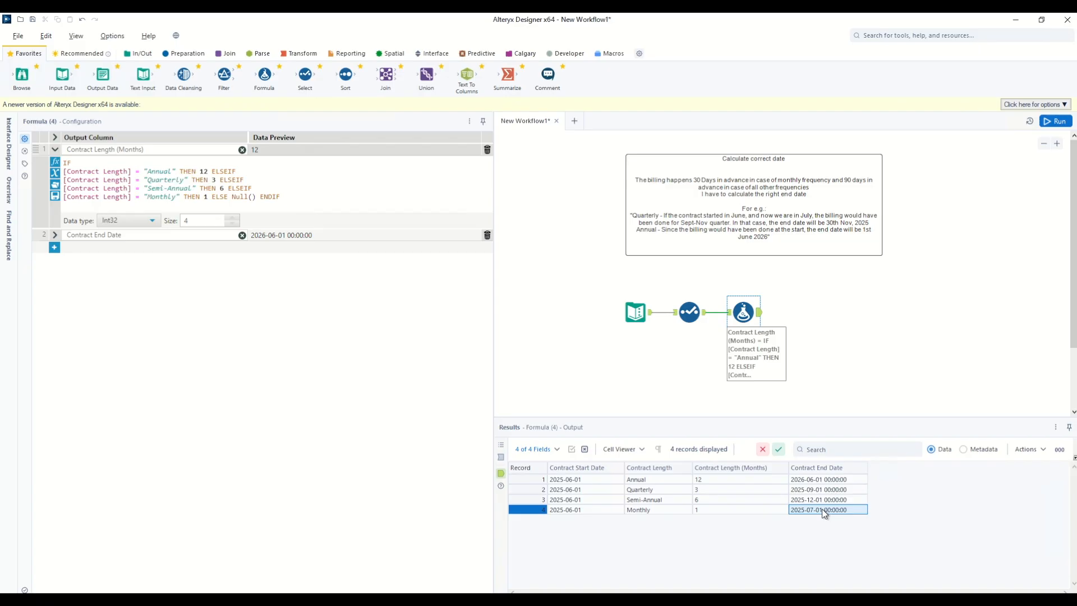
Add a third output column named Bill date to the Formula tool
click(54, 249)
text(Bill date)
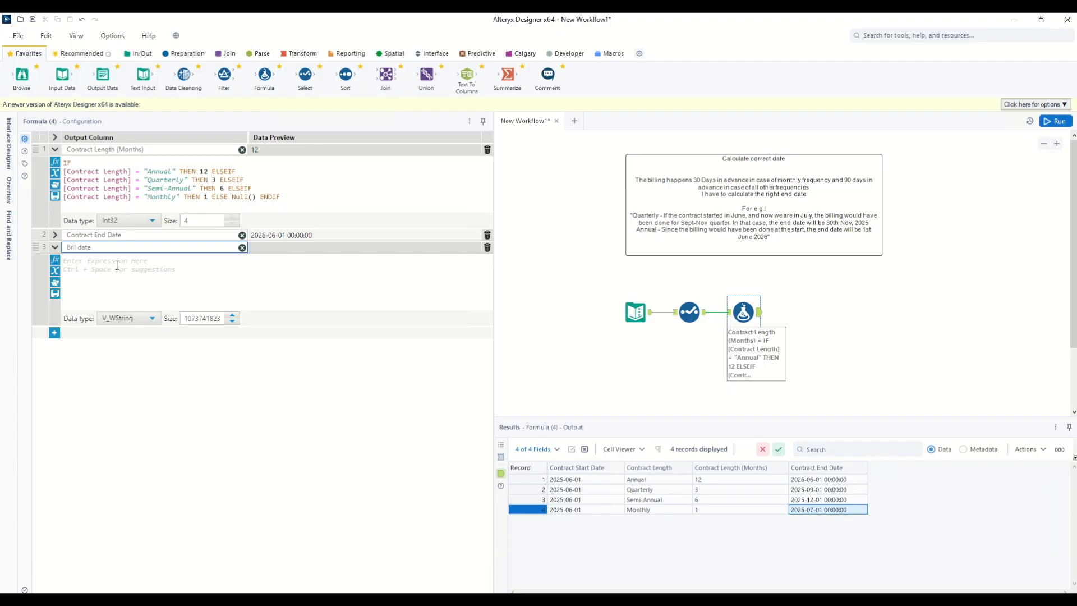
click(117, 265)
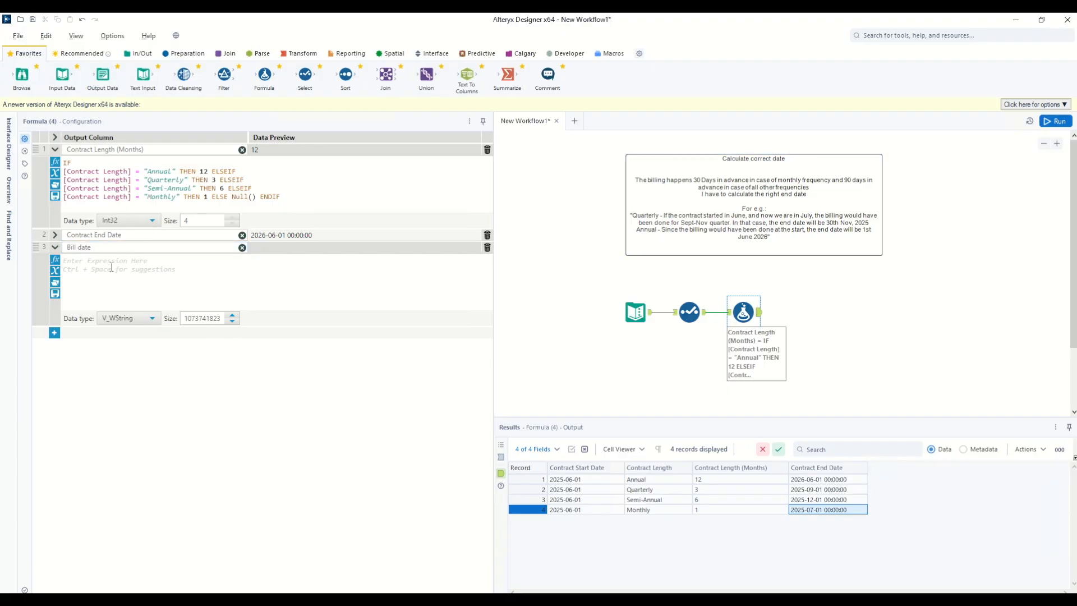
Begin the Bill date expression with the condition IF [Contract Length] = "Monthly" THEN
text(IF)
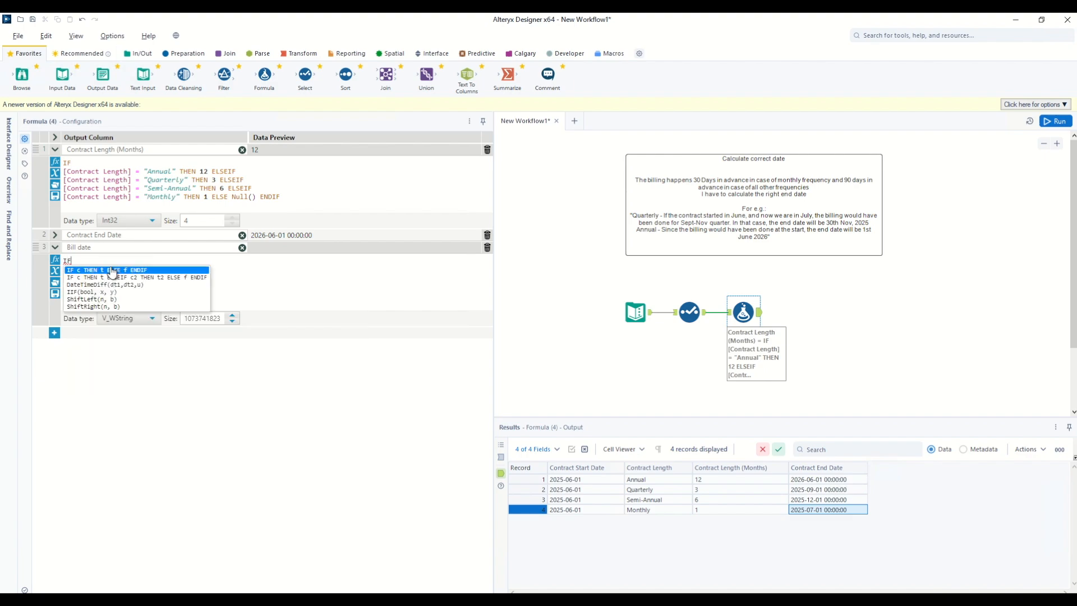
text( contr)
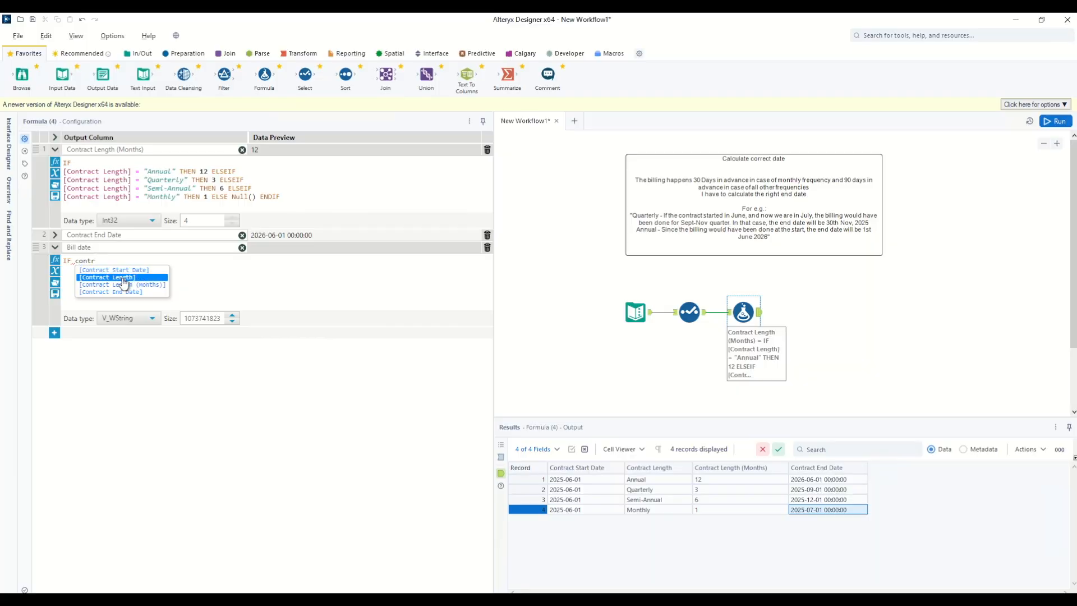
click(123, 277)
text(= "Mont)
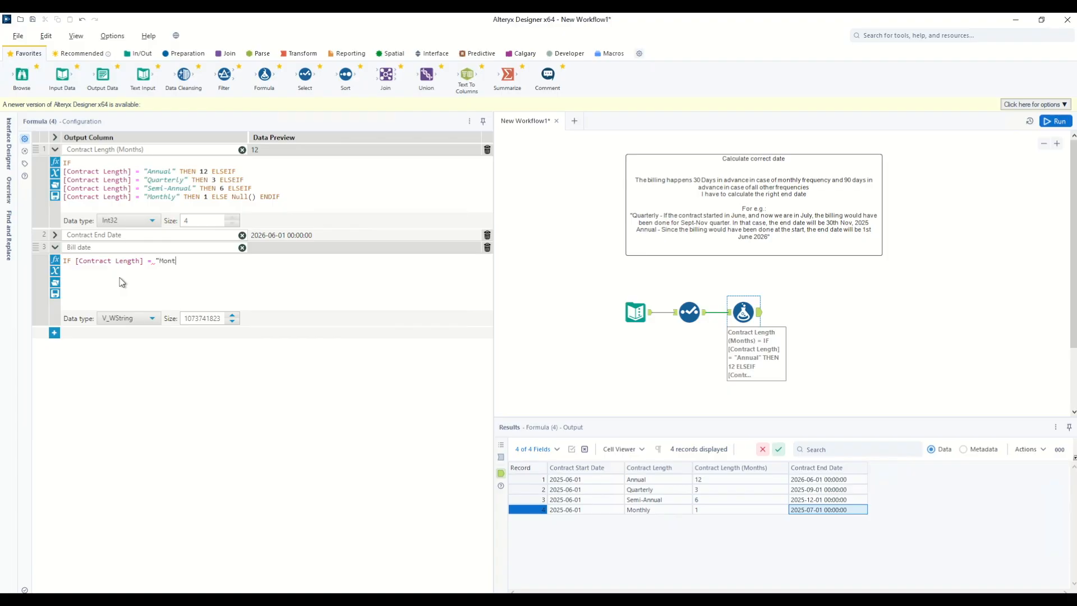
text(hly" THEN add)
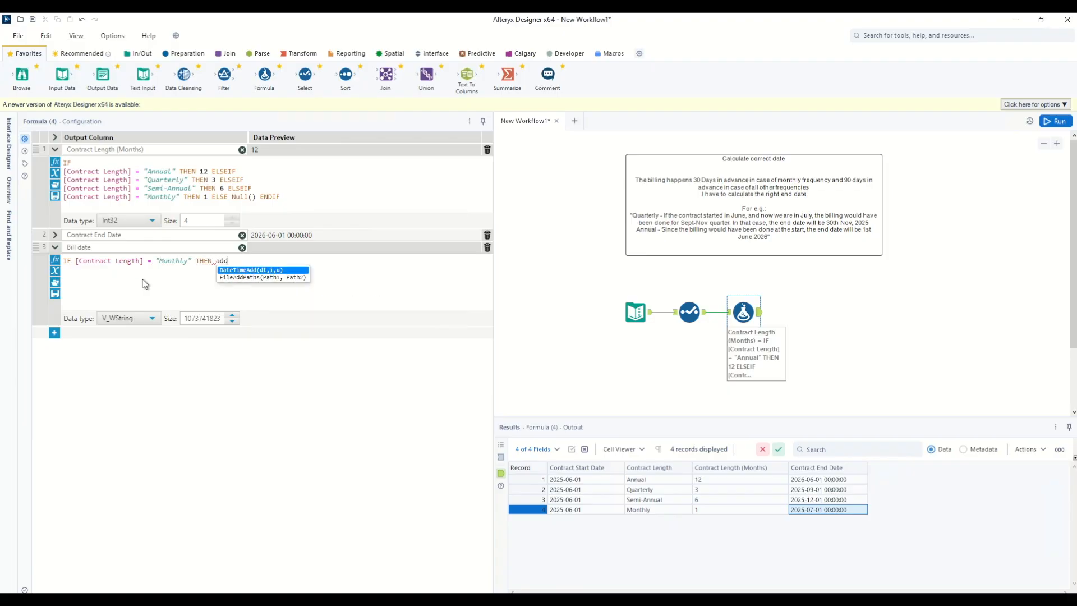
Make the monthly branch return DateTimeAdd([Contract Start Date],-30,"days") and follow it with ELSE
double_click(264, 278)
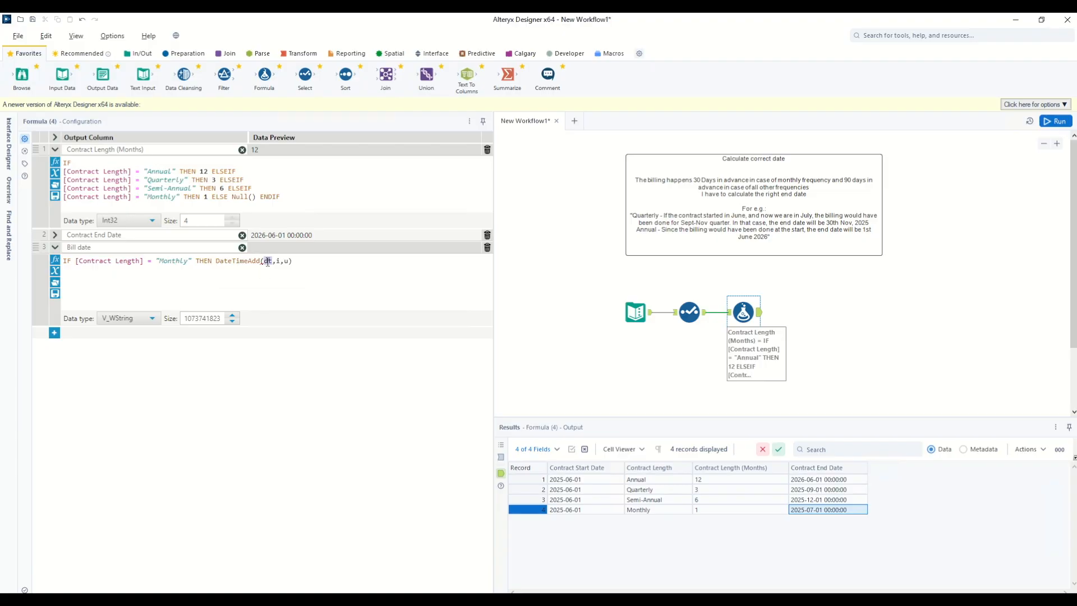
text(star)
double_click(290, 302)
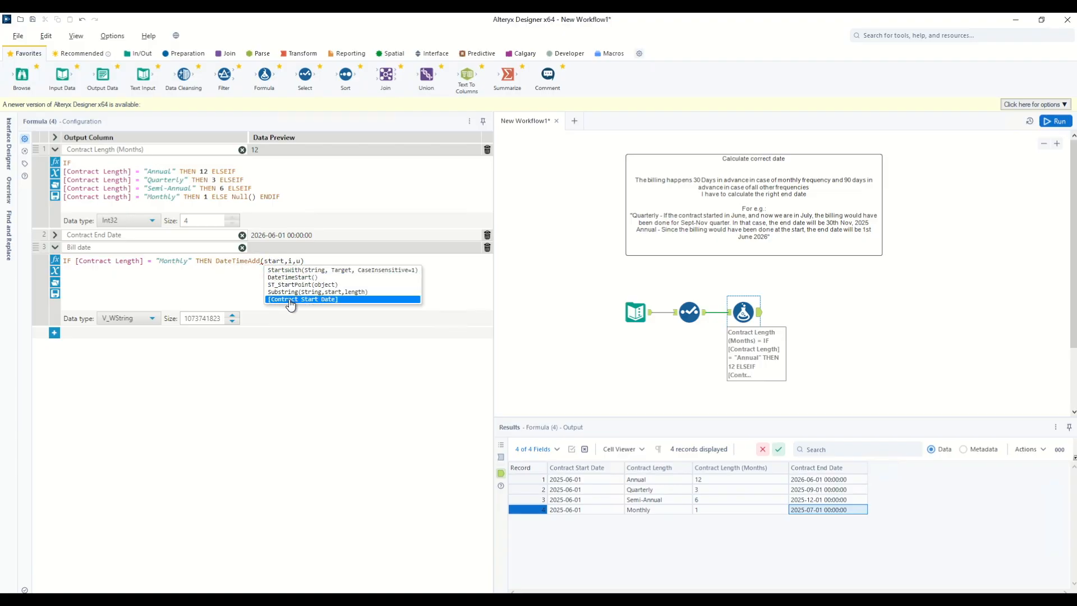
double_click(354, 261)
key(BackSpace)
text(30,)
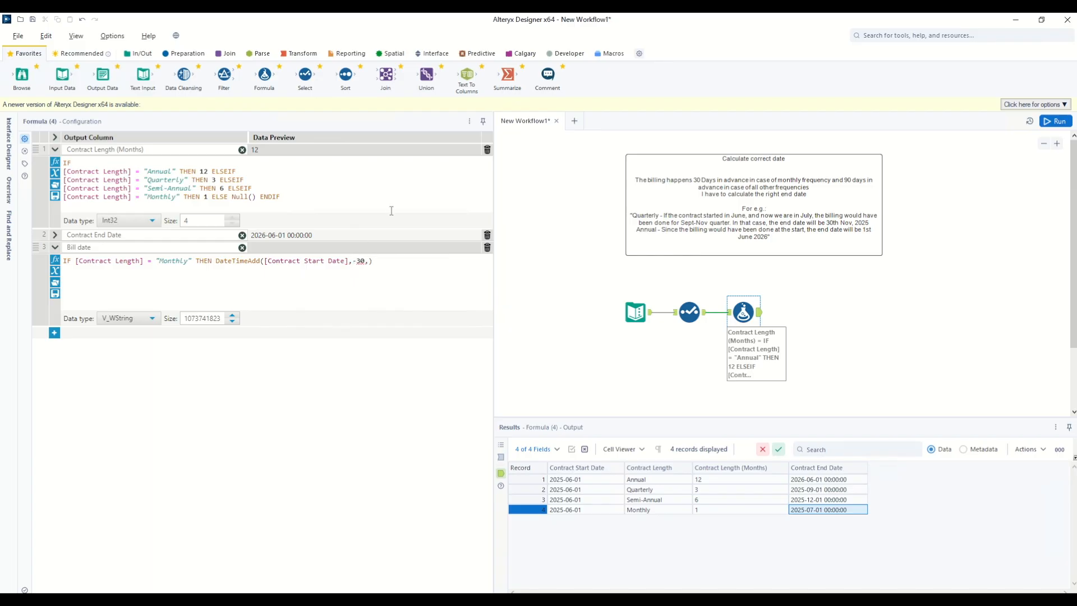
text("days") ELSE)
Complete the Bill date expression's ELSE branch with DateTimeAdd([Contract Start Date],-90,"days") ENDIF
text(add)
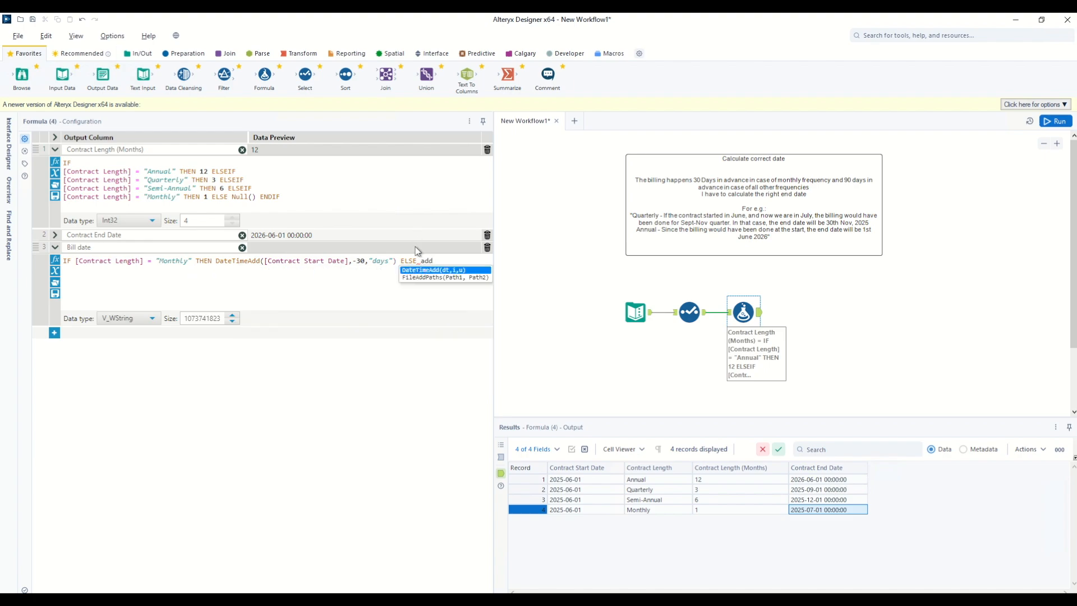
click(420, 271)
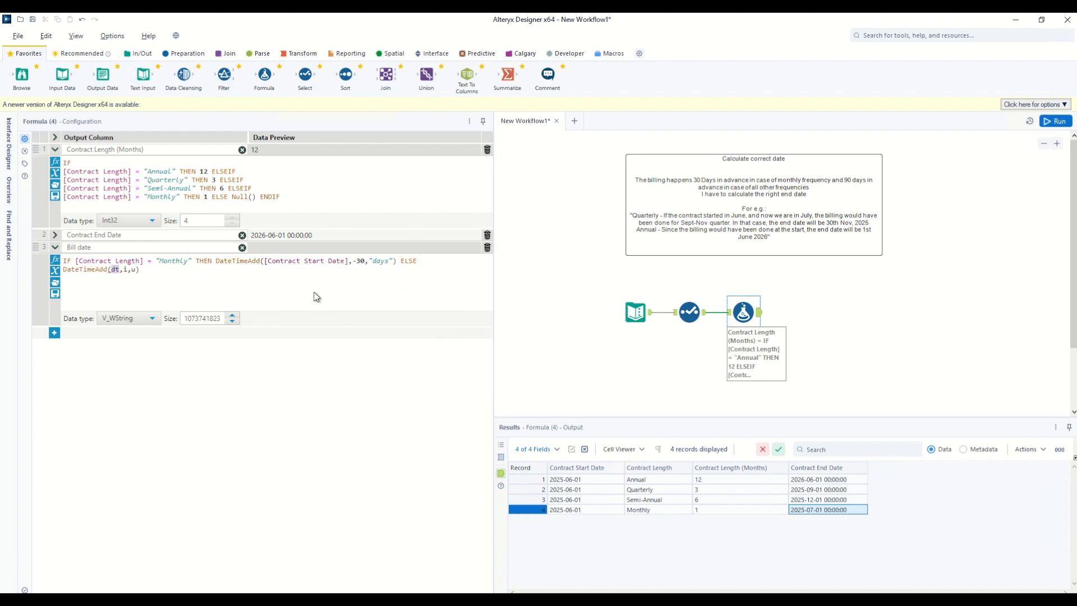
text(start)
click(151, 308)
text(-90)
key(Delete)
text("days") ENDIF)
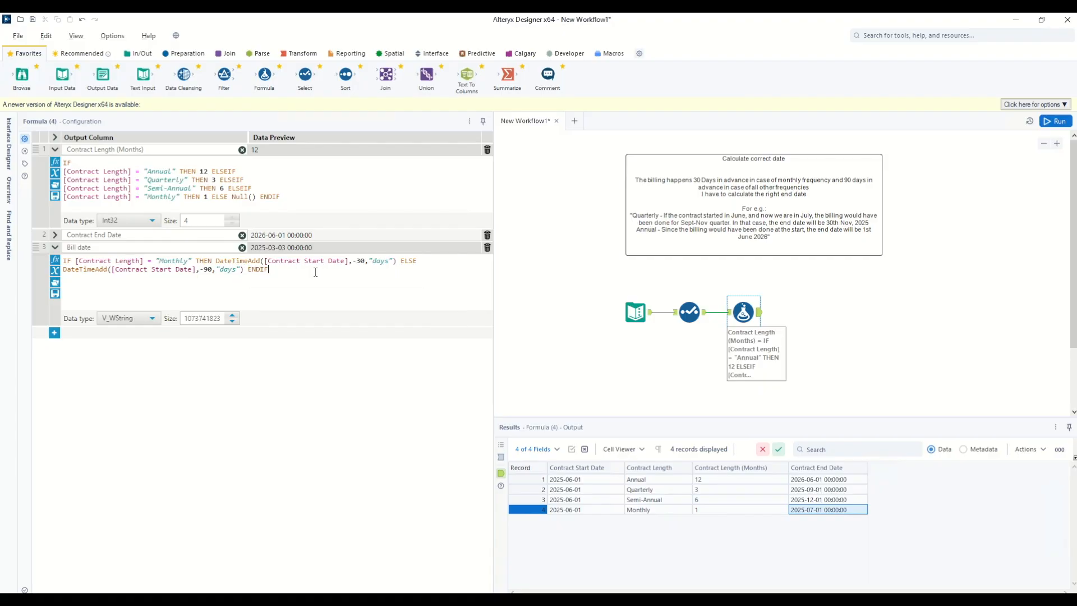
Run the workflow and check each record's Bill date against its contract start date and billing frequency
click(1055, 122)
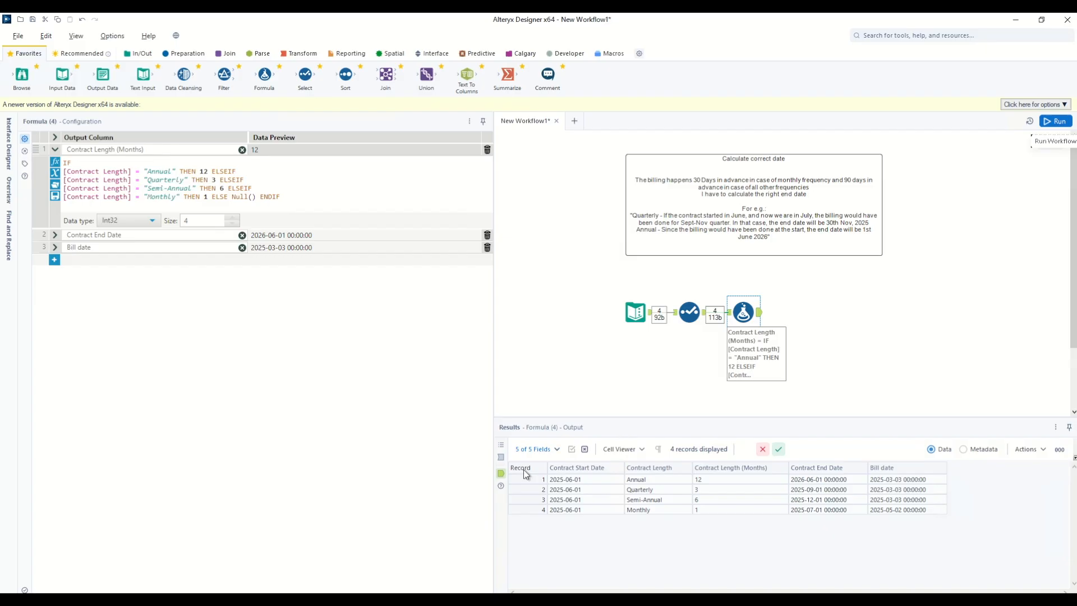
click(598, 480)
click(602, 491)
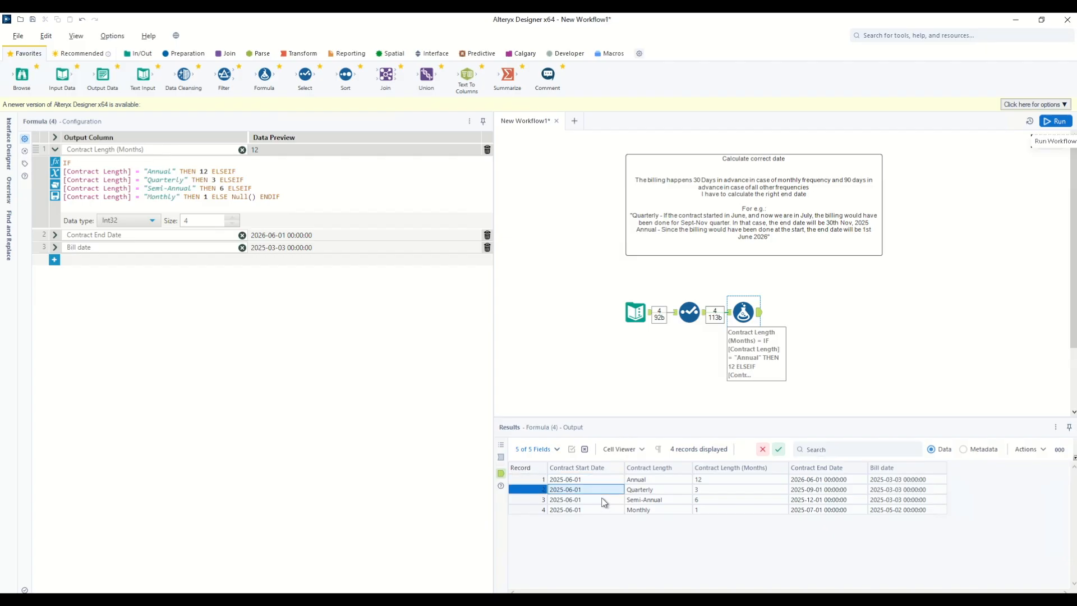
click(602, 498)
drag(924, 480, 923, 500)
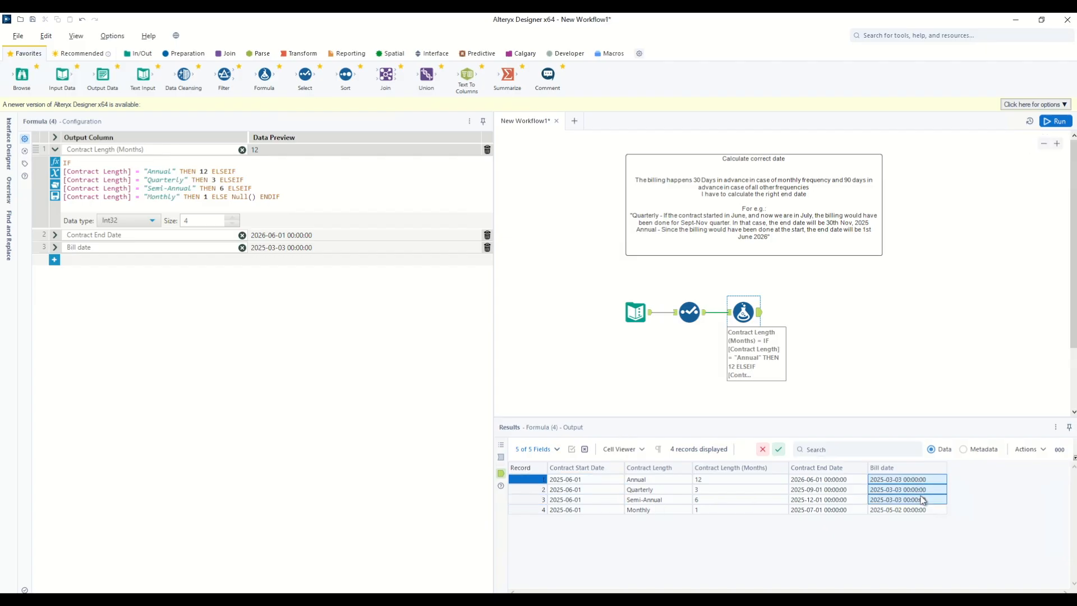
click(577, 510)
click(895, 511)
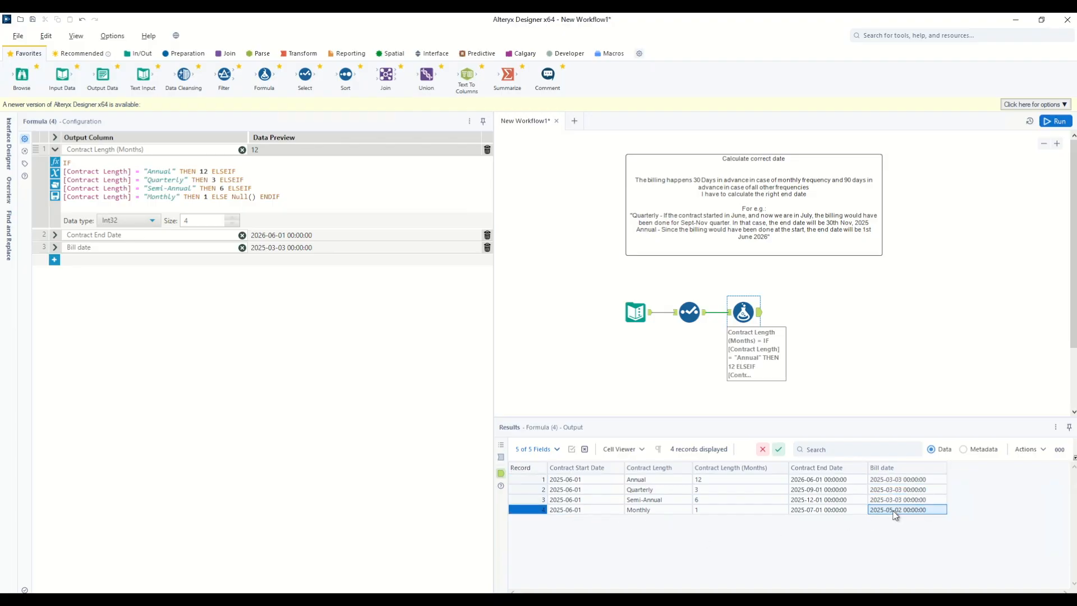
Expand the Bill date and Contract End Date expressions to review all three formulas together
click(54, 247)
click(54, 234)
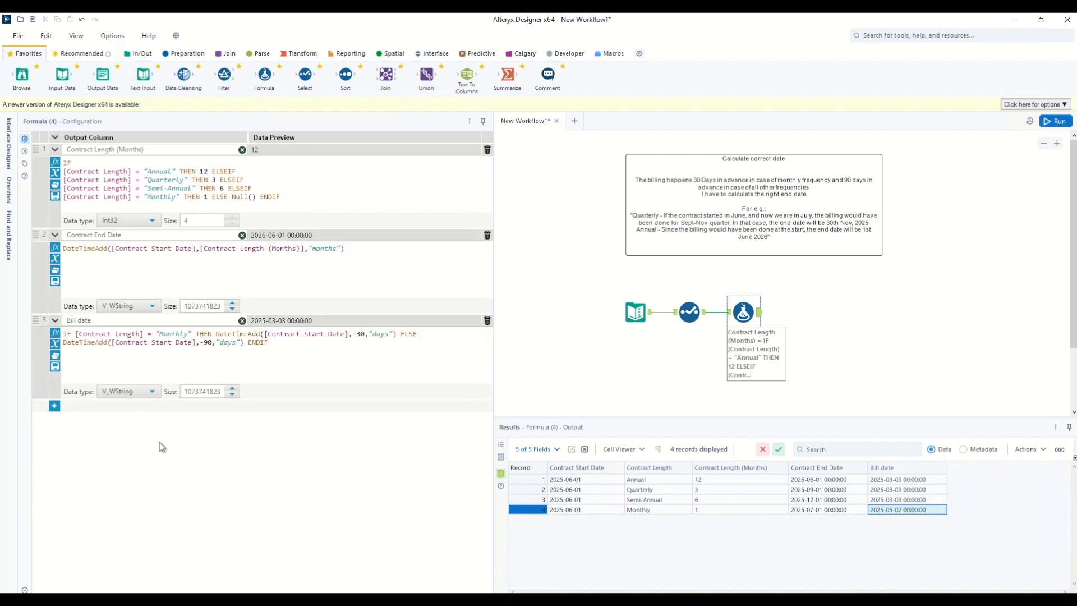